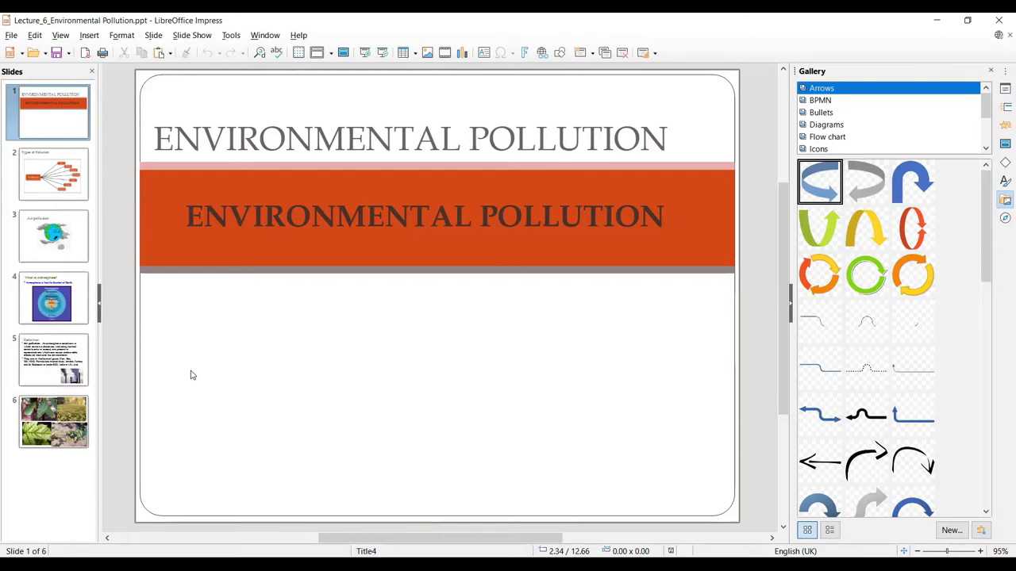
Preview slides 2 and 3, return to the title slide, and open the View menu.
{"action": "left_click", "coordinate": [40, 190]}
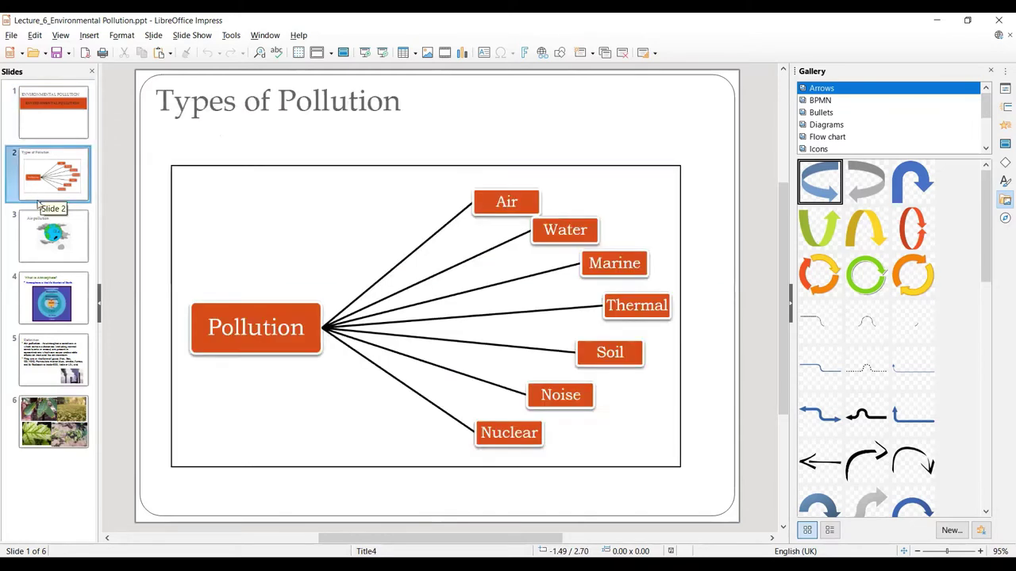
{"action": "left_click", "coordinate": [47, 236]}
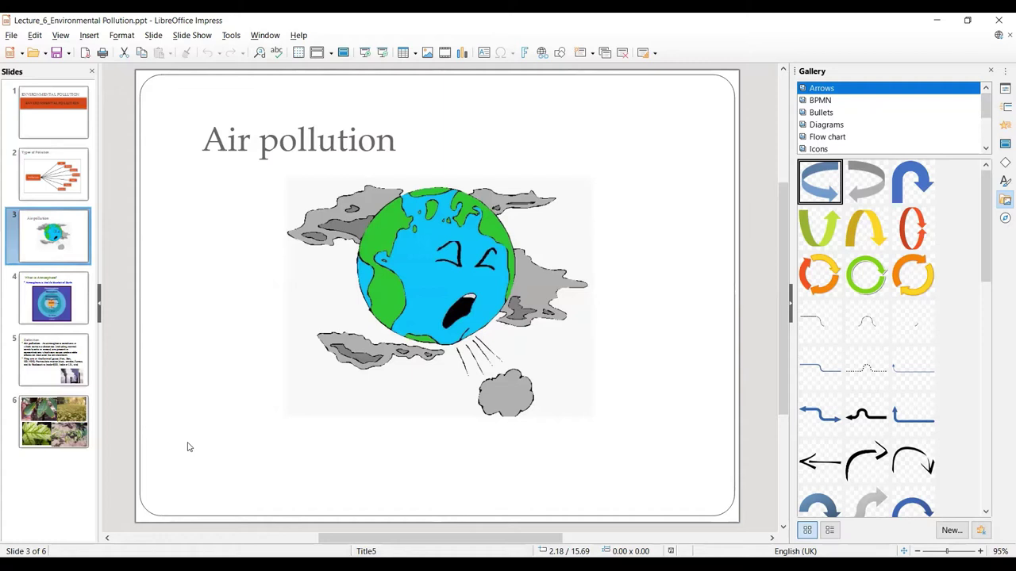
{"action": "left_click", "coordinate": [35, 135]}
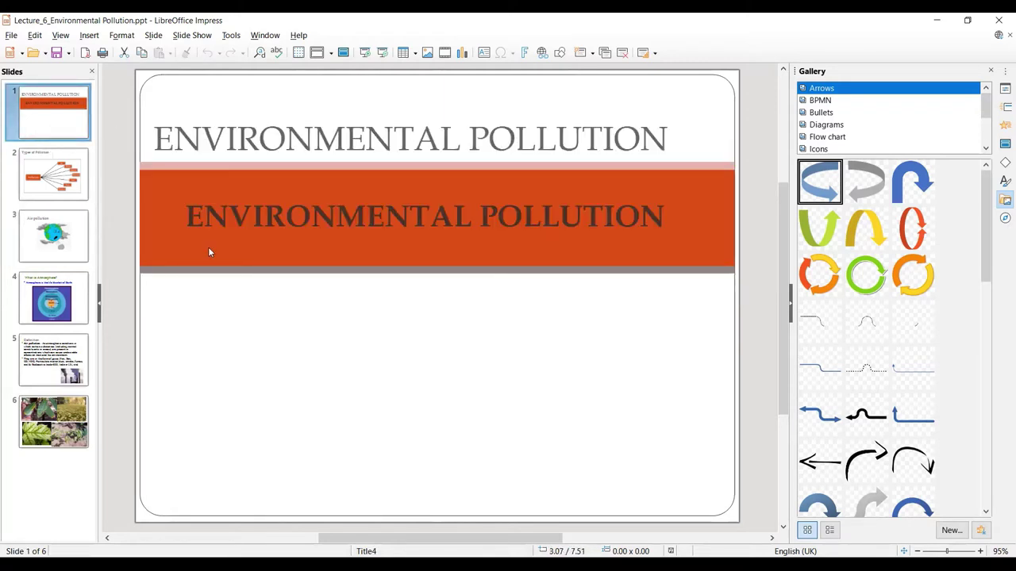
{"action": "left_click", "coordinate": [66, 36]}
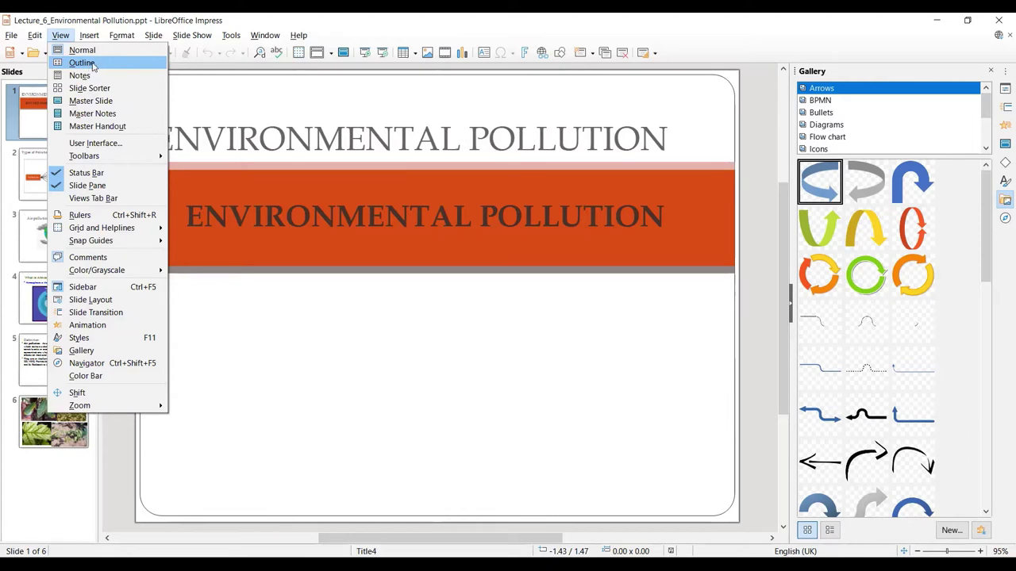
In Outline view, type 'VARIOUS TYPES OF DIFFERENT POLUUTION' as slide 2's new line.
{"action": "left_click", "coordinate": [93, 66]}
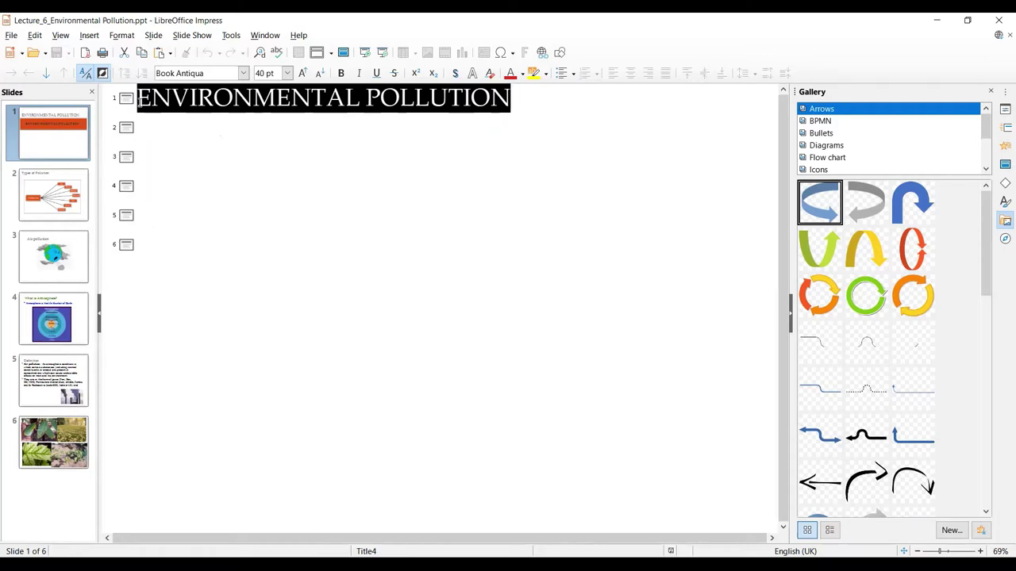
{"action": "left_click", "coordinate": [520, 99]}
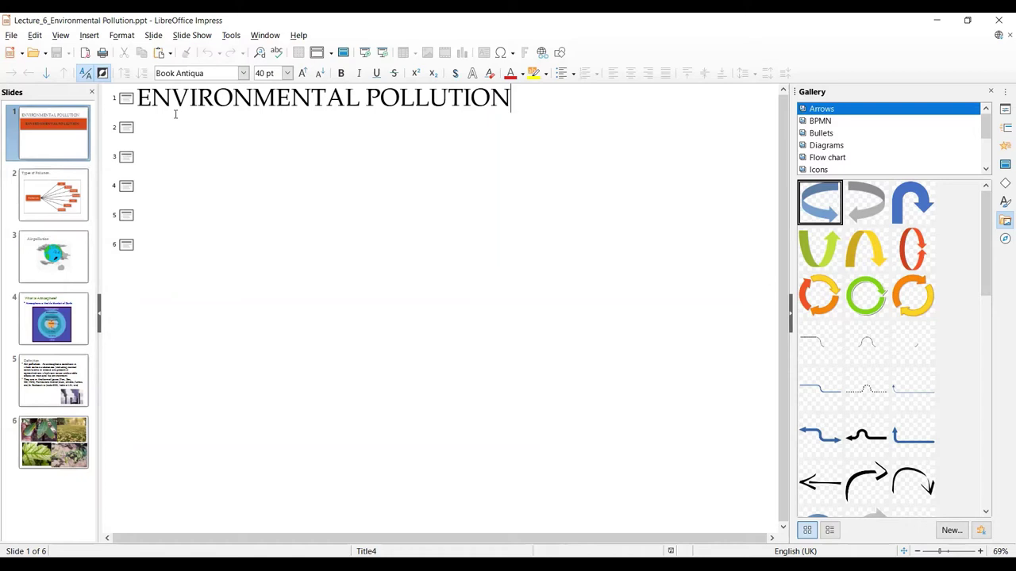
{"action": "left_click", "coordinate": [136, 127]}
{"action": "type", "text": "VA"}
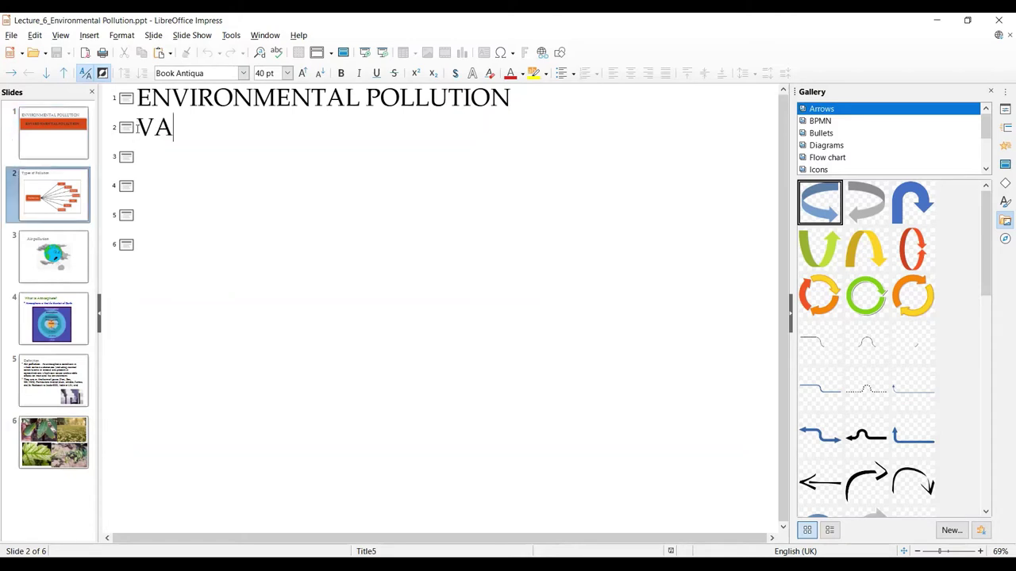
{"action": "type", "text": "RIOUS T"}
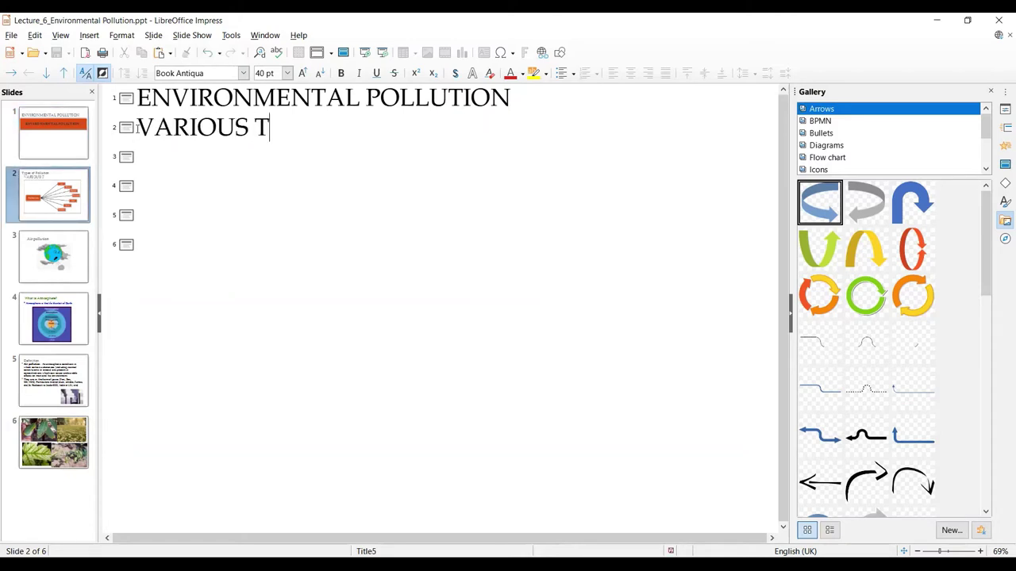
{"action": "type", "text": "YO"}
{"action": "key", "text": "BackSpace"}
{"action": "key", "text": "BackSpace"}
{"action": "type", "text": "Y"}
{"action": "type", "text": "PES "}
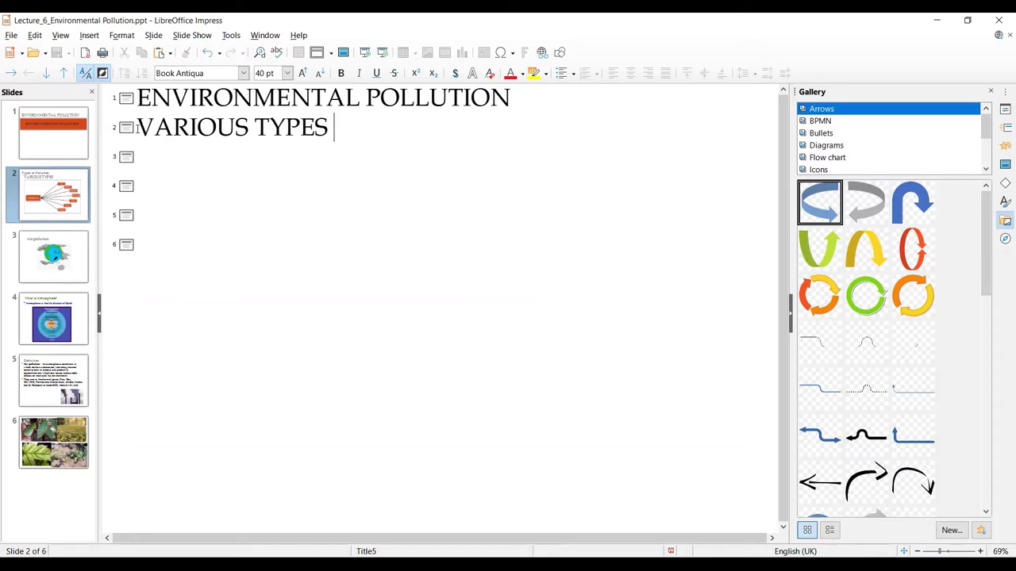
{"action": "type", "text": "OF D"}
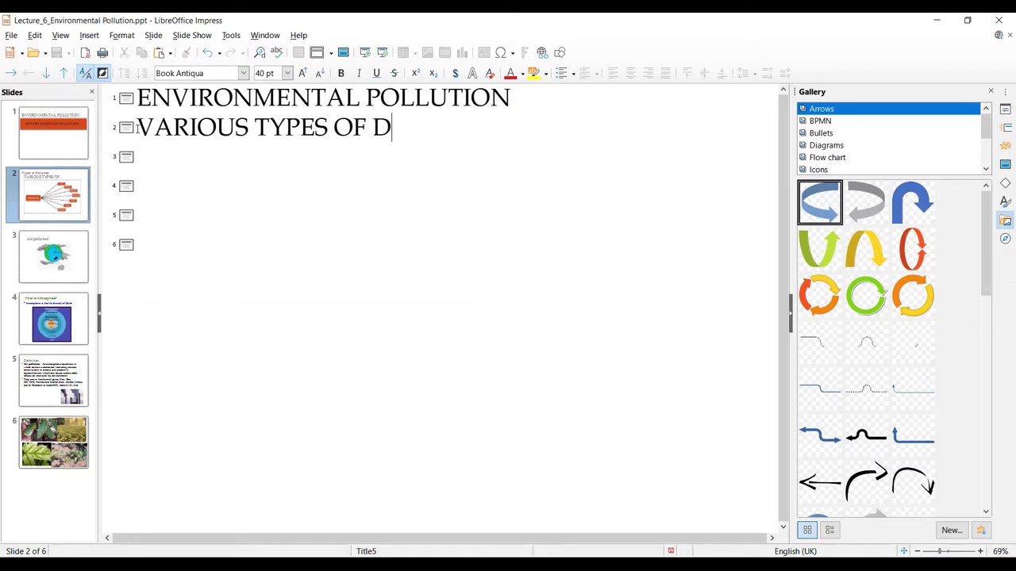
{"action": "type", "text": "IFFERENT PO"}
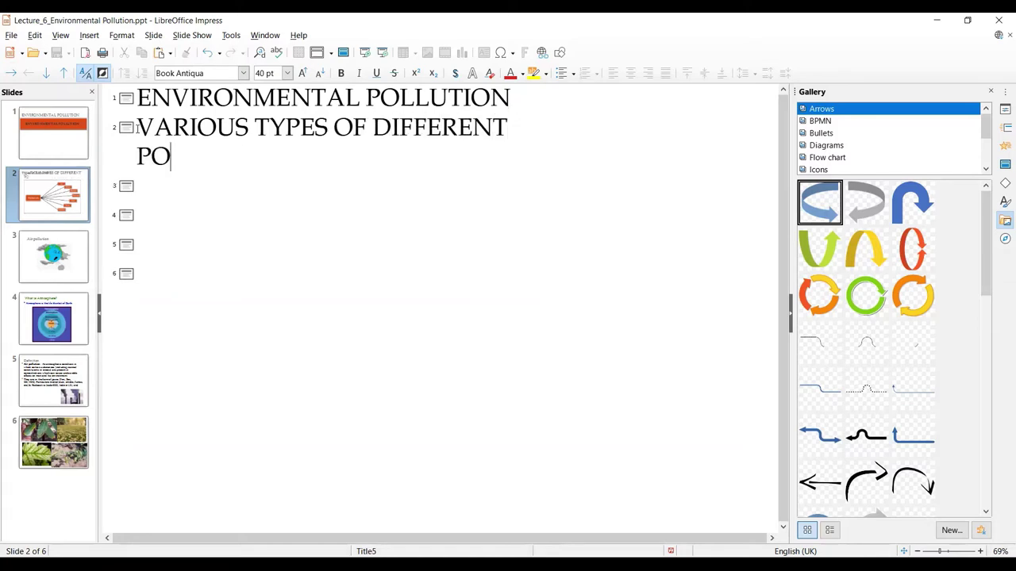
{"action": "type", "text": "LUUTION"}
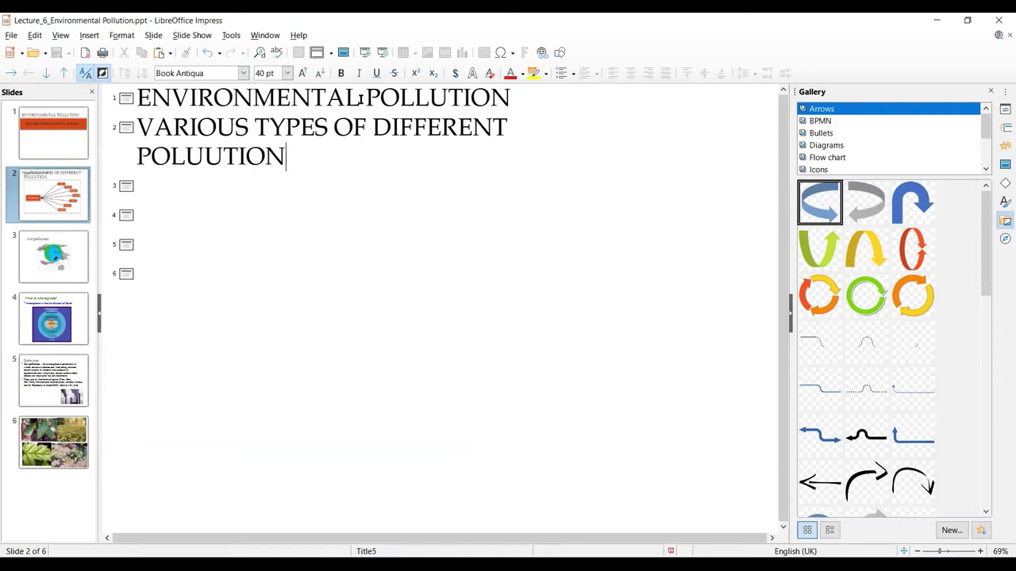
Back in Normal view, drag slide 2's new heading below 'Types of Pollution'.
{"action": "left_click", "coordinate": [63, 38]}
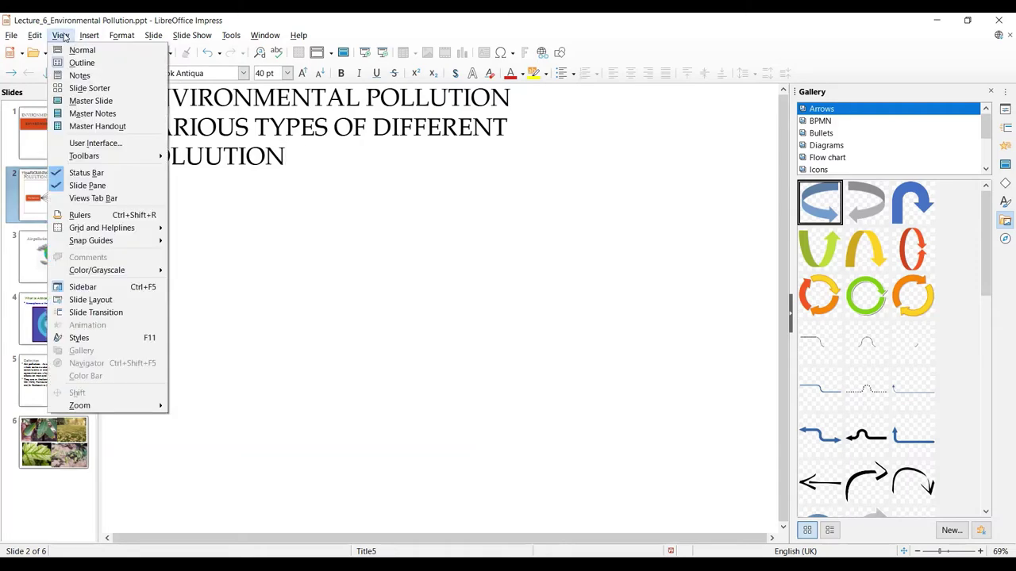
{"action": "left_click", "coordinate": [76, 50]}
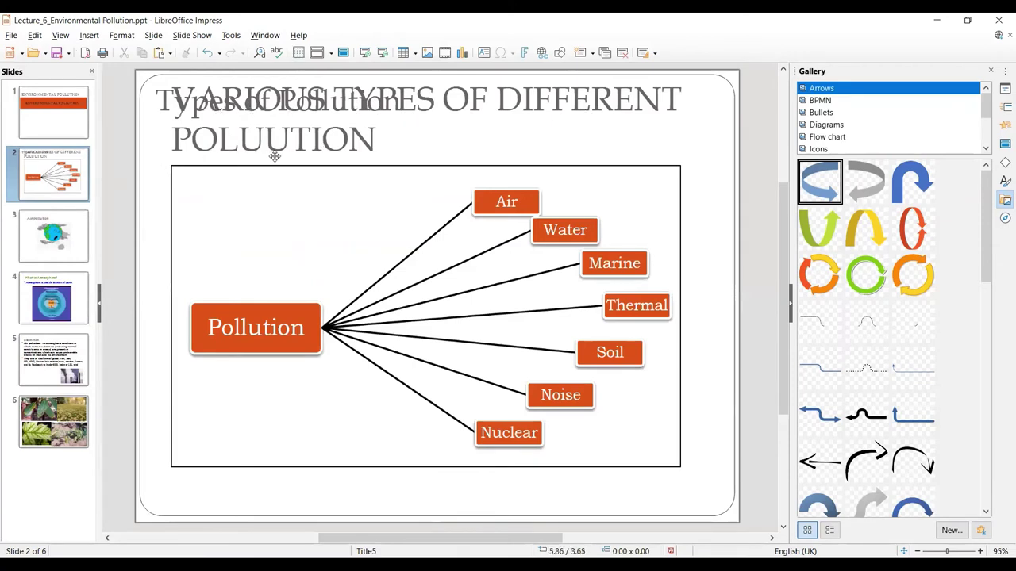
{"action": "left_click", "coordinate": [309, 140]}
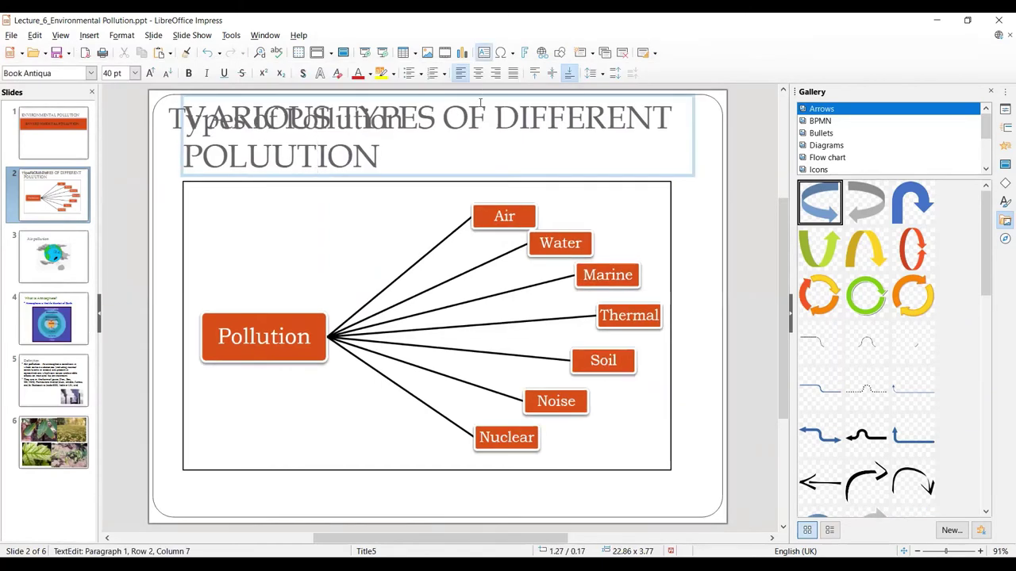
{"action": "mouse_move", "coordinate": [481, 103]}
{"action": "left_mouse_down"}
{"action": "mouse_move", "coordinate": [477, 173]}
{"action": "mouse_move", "coordinate": [491, 132]}
{"action": "left_mouse_up"}
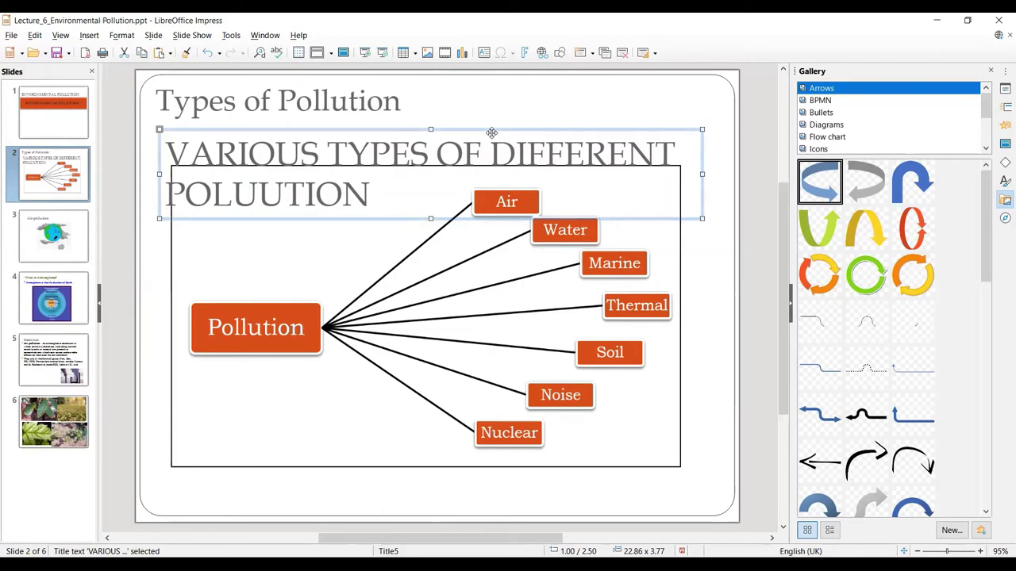
Step through slides 3 and 4 to reach slide 5, the Definition slide.
{"action": "left_click", "coordinate": [42, 254]}
{"action": "left_click", "coordinate": [48, 318]}
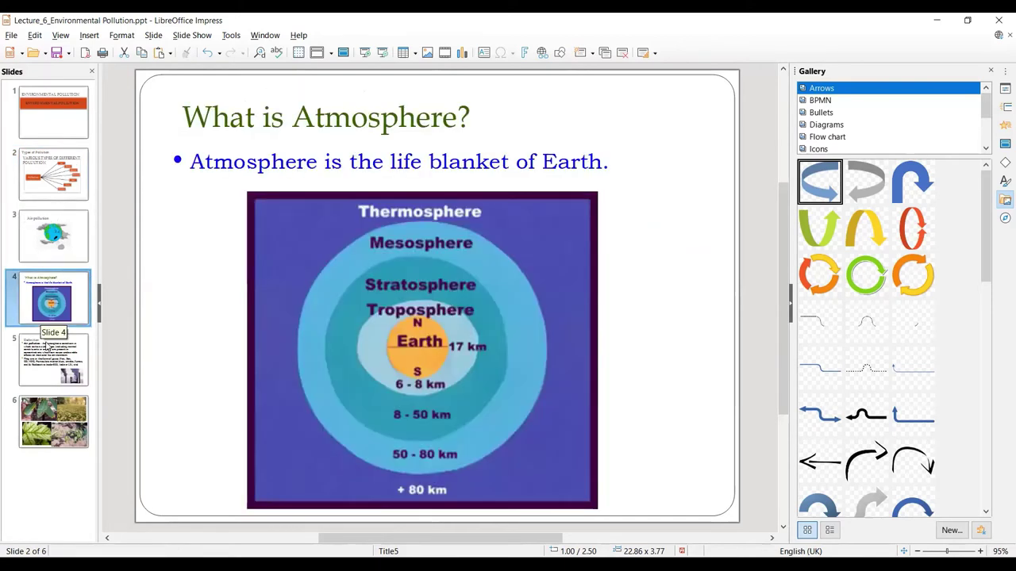
{"action": "left_click", "coordinate": [48, 377]}
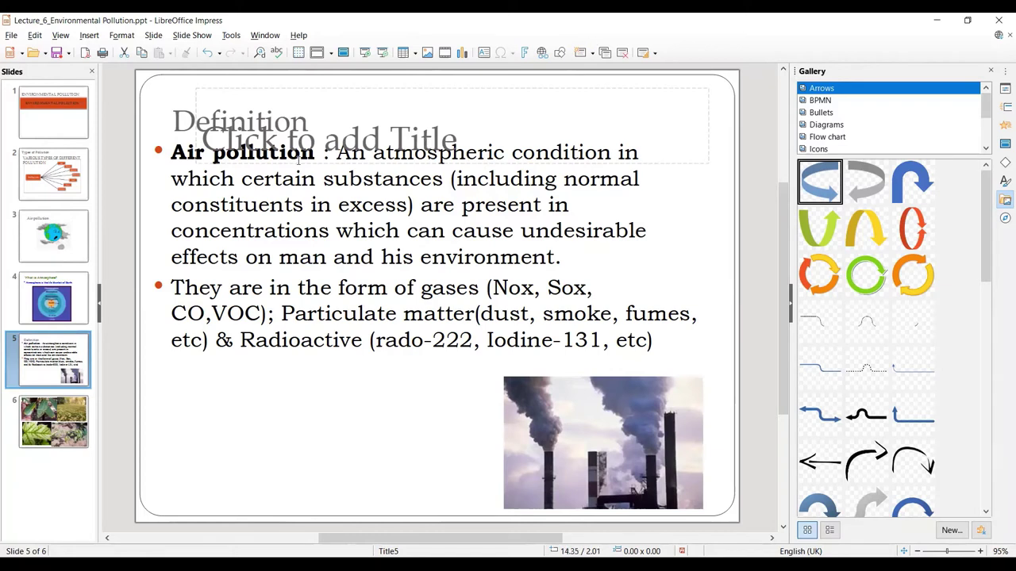
Title slide 5 'Definition of air polution' and leave text editing.
{"action": "left_click", "coordinate": [259, 139]}
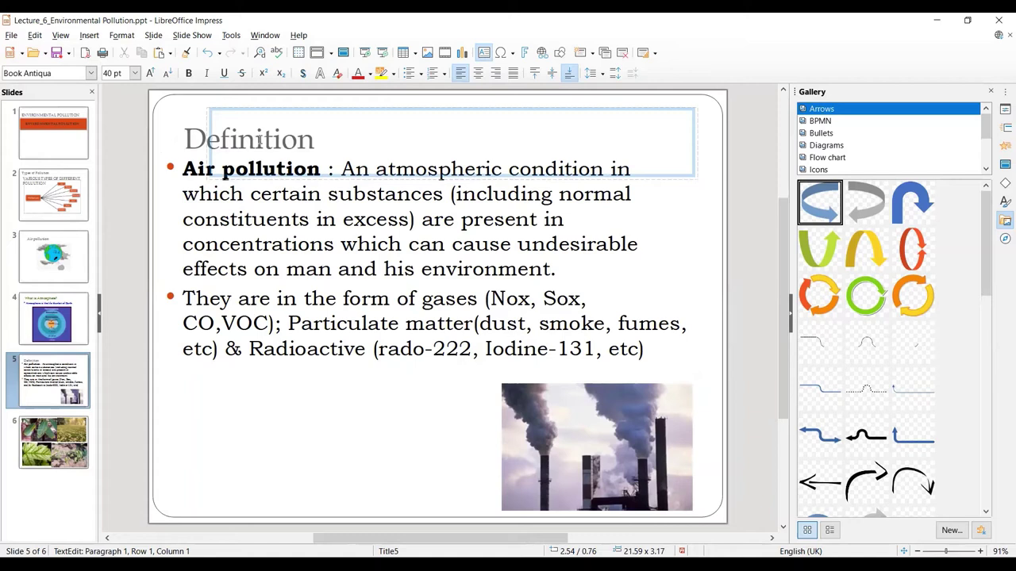
{"action": "type", "text": "dEFINI"}
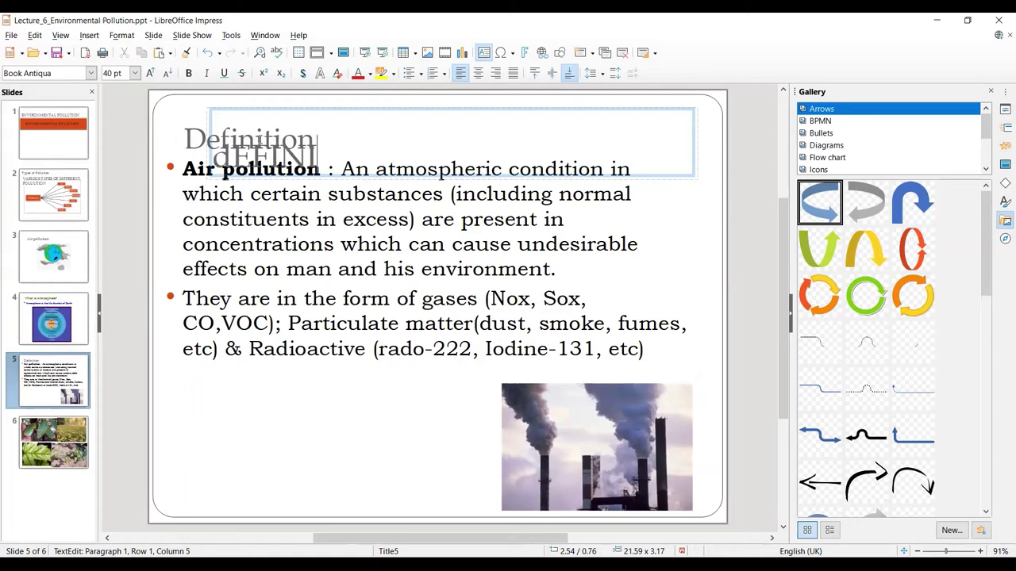
{"action": "type", "text": "TION of ai"}
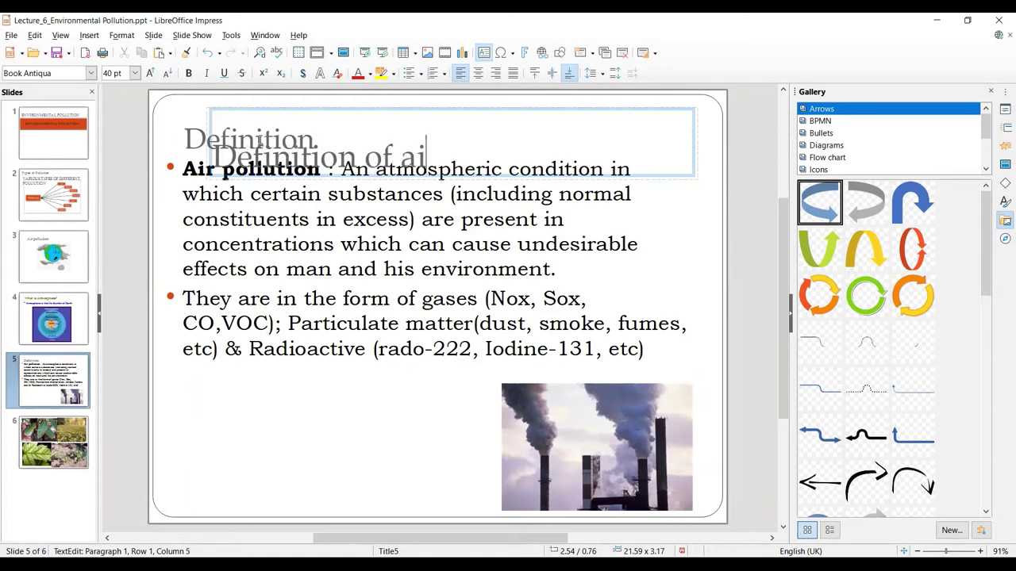
{"action": "type", "text": "r polution"}
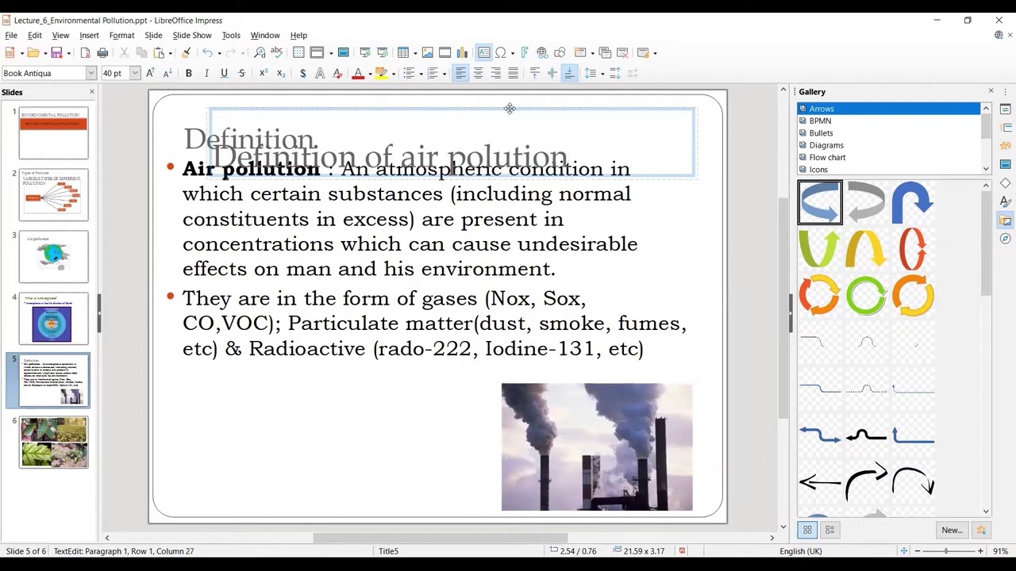
{"action": "left_click", "coordinate": [354, 434]}
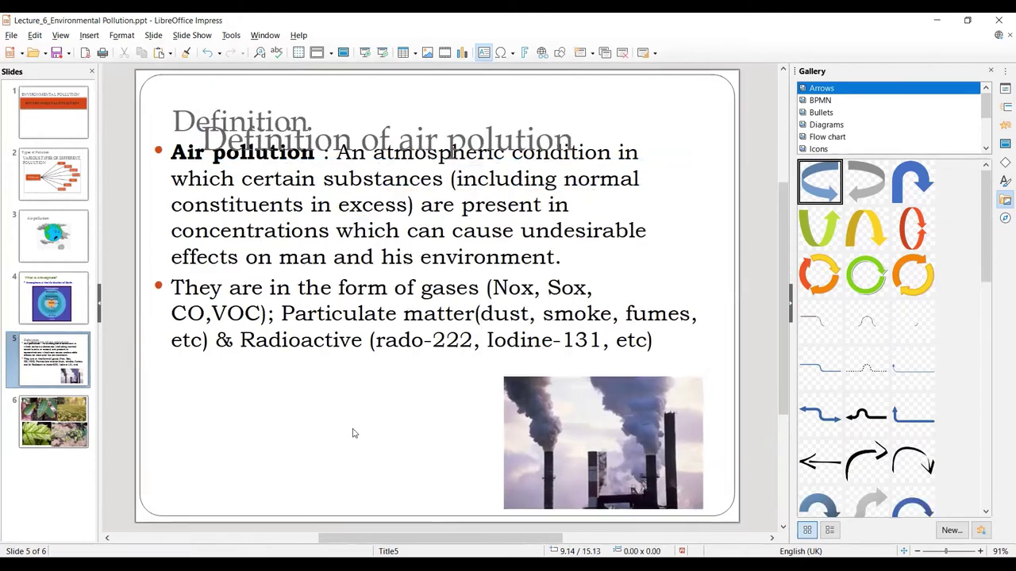
Switch to Outline view to check slide 5's new title.
{"action": "left_click", "coordinate": [58, 37]}
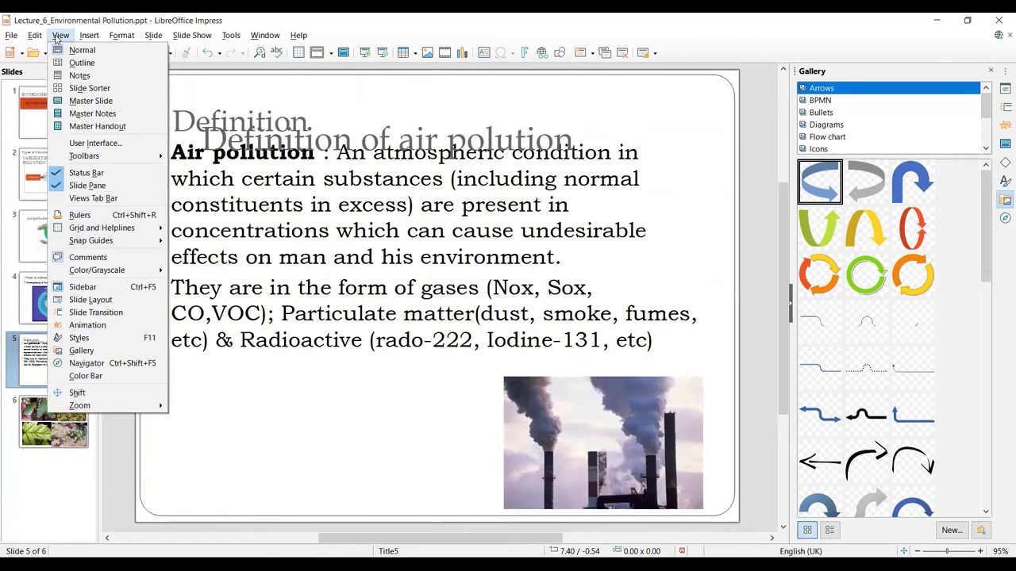
{"action": "left_click", "coordinate": [80, 63]}
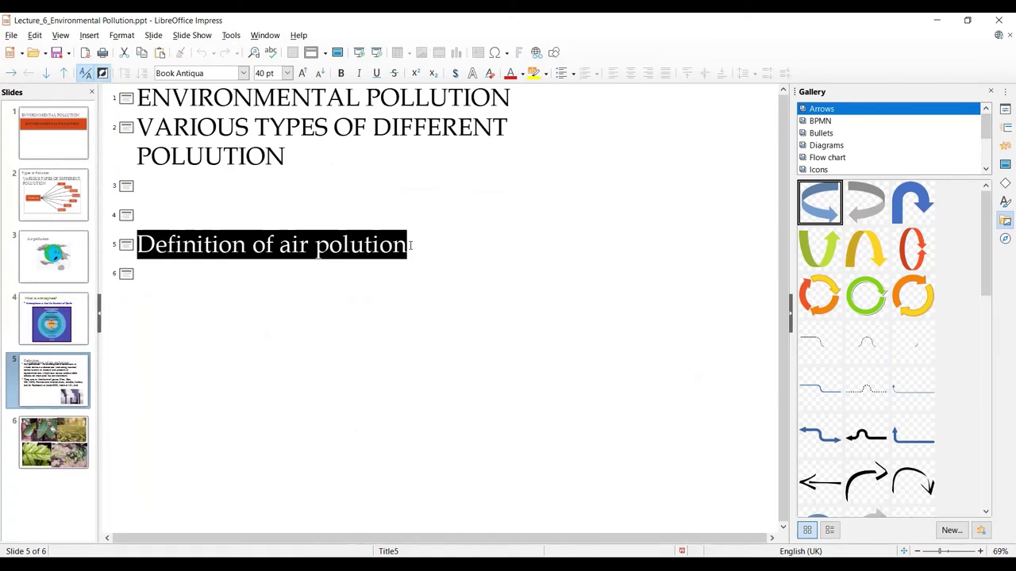
Switch to Notes view, showing slide 5's empty notes area.
{"action": "left_click", "coordinate": [60, 35]}
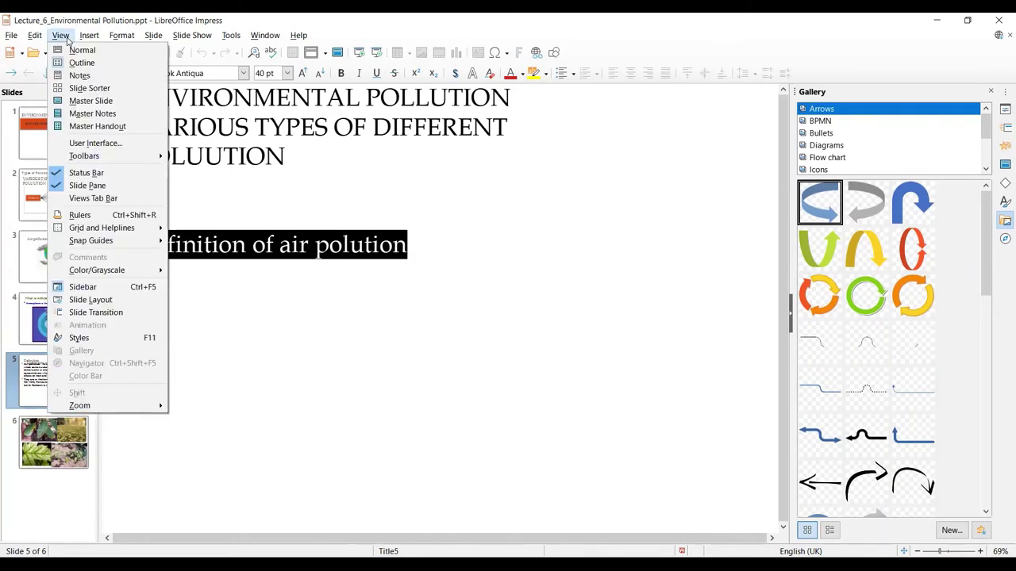
{"action": "left_click", "coordinate": [78, 75]}
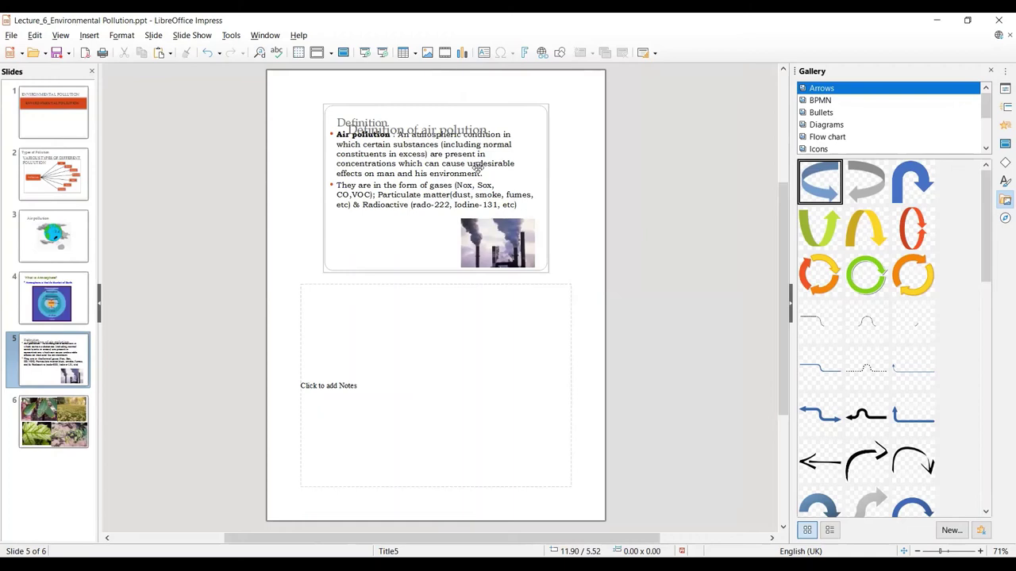
Add the speaker note 'This slide is used to tell about the air pollution' to slide 5.
{"action": "left_click", "coordinate": [349, 327]}
{"action": "left_click", "coordinate": [327, 387]}
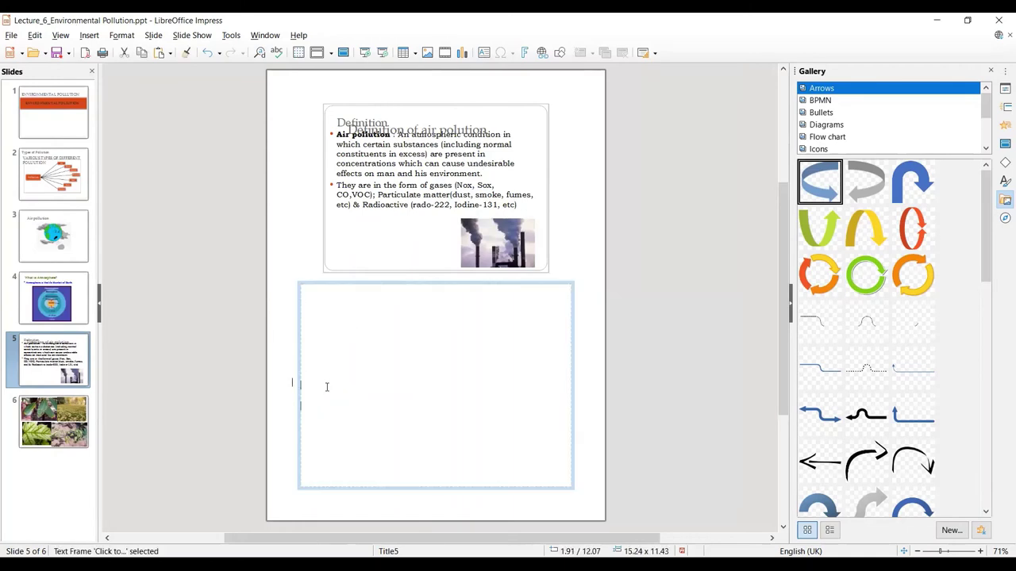
{"action": "type", "text": "Thi"}
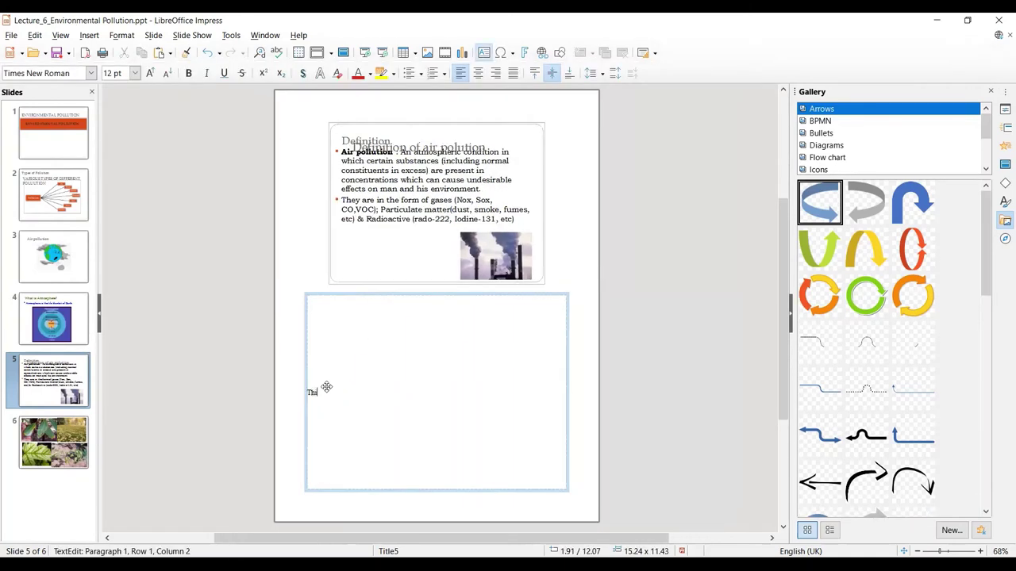
{"action": "type", "text": "s slide is "}
{"action": "type", "text": "used to tel"}
{"action": "type", "text": "l about "}
{"action": "type", "text": "the air poll"}
{"action": "type", "text": "ution."}
{"action": "left_click", "coordinate": [402, 419]}
Select slide 2, Types of Pollution, and open the View menu.
{"action": "left_click", "coordinate": [54, 204]}
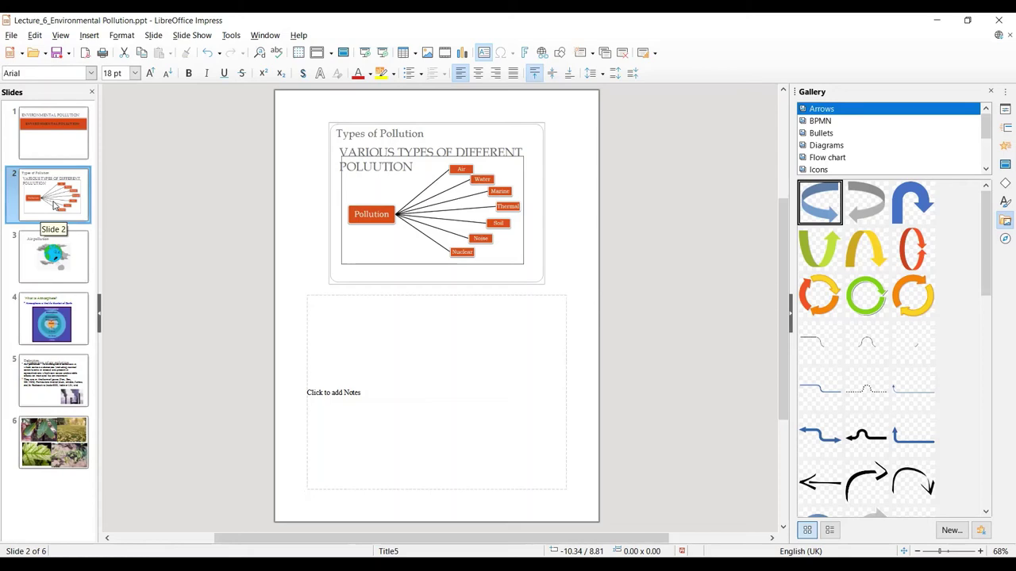
{"action": "left_click", "coordinate": [60, 35]}
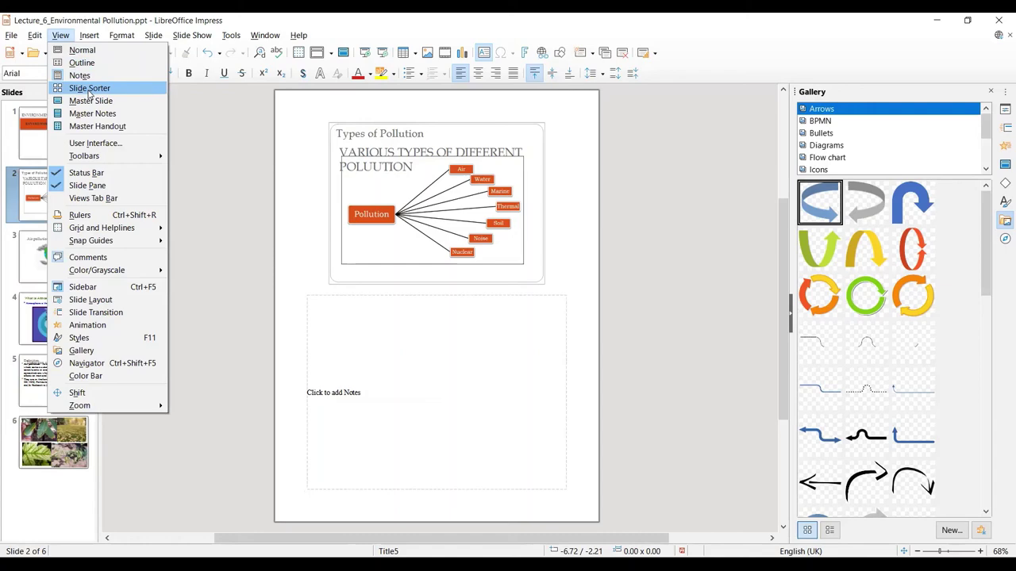
Switch to Slide Sorter to show all six slides as thumbnails.
{"action": "left_click", "coordinate": [97, 89]}
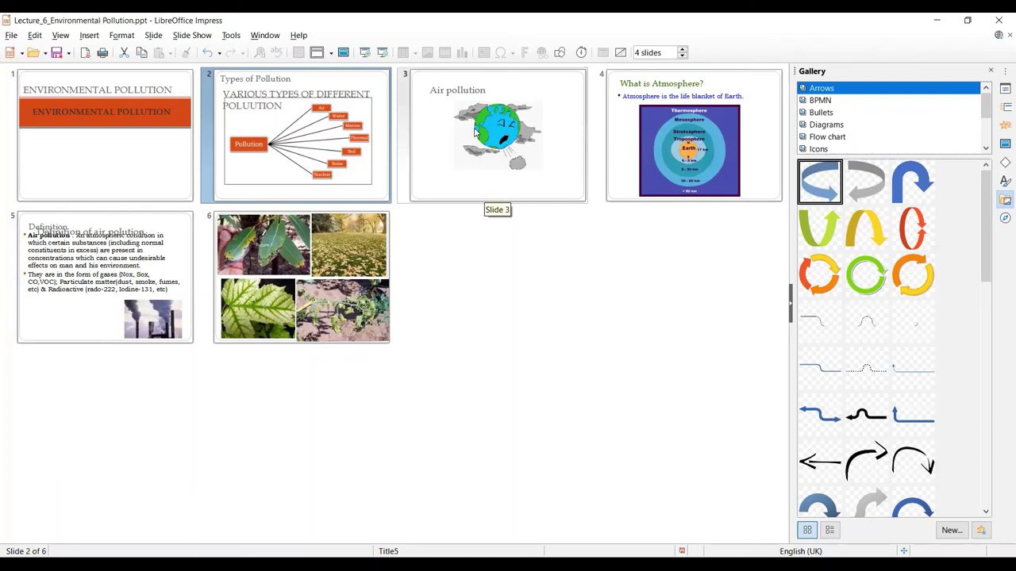
Drag the leaf-photo slide 6 ahead of the Definition slide so it becomes slide 5.
{"action": "left_click", "coordinate": [327, 265]}
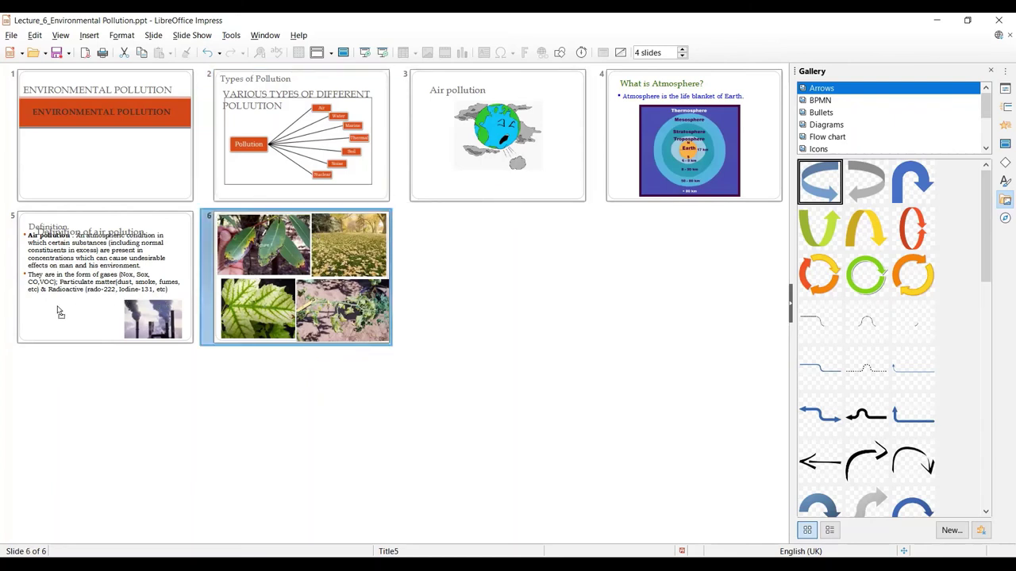
{"action": "left_click_drag", "start_coordinate": [57, 312], "coordinate": [52, 309]}
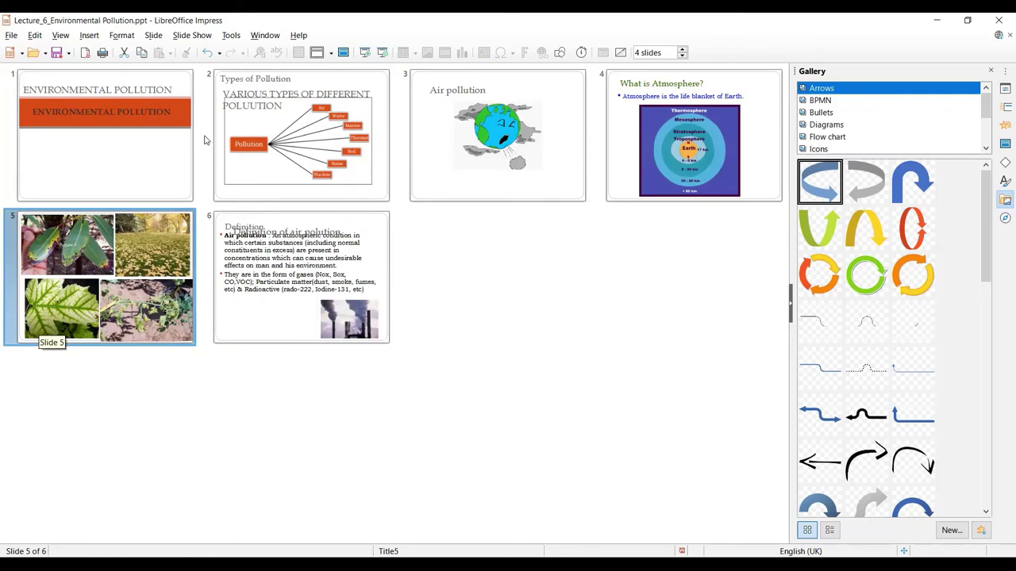
Bring up the Display Views list of editing and master modes over the slide sorter.
{"action": "left_click", "coordinate": [62, 36]}
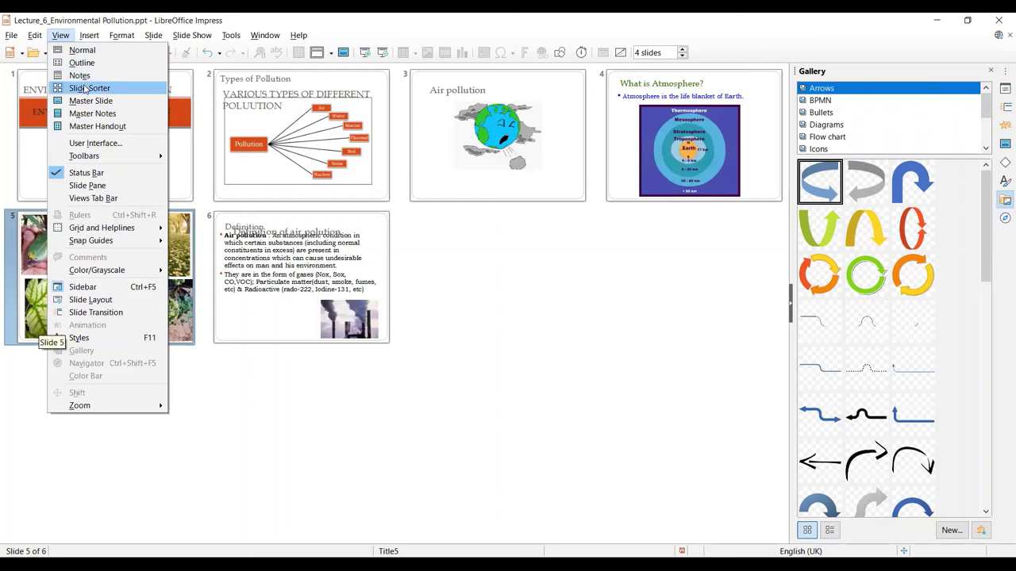
{"action": "left_click", "coordinate": [85, 88]}
{"action": "left_click", "coordinate": [87, 35]}
{"action": "left_click", "coordinate": [330, 55]}
{"action": "left_click", "coordinate": [331, 55]}
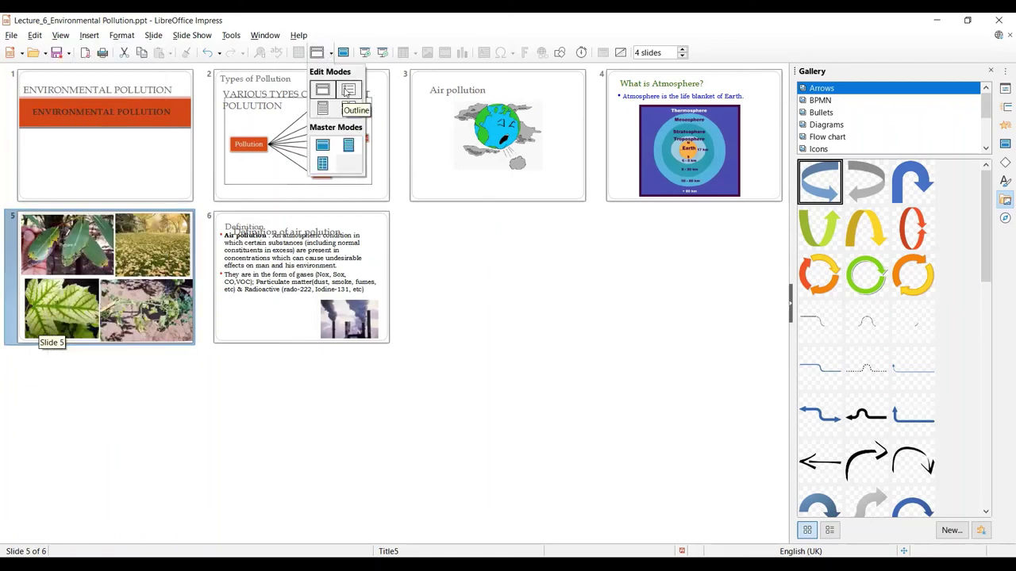
Switch to Normal view, view the title slide, then show slide 3, Air pollution.
{"action": "left_click", "coordinate": [323, 90]}
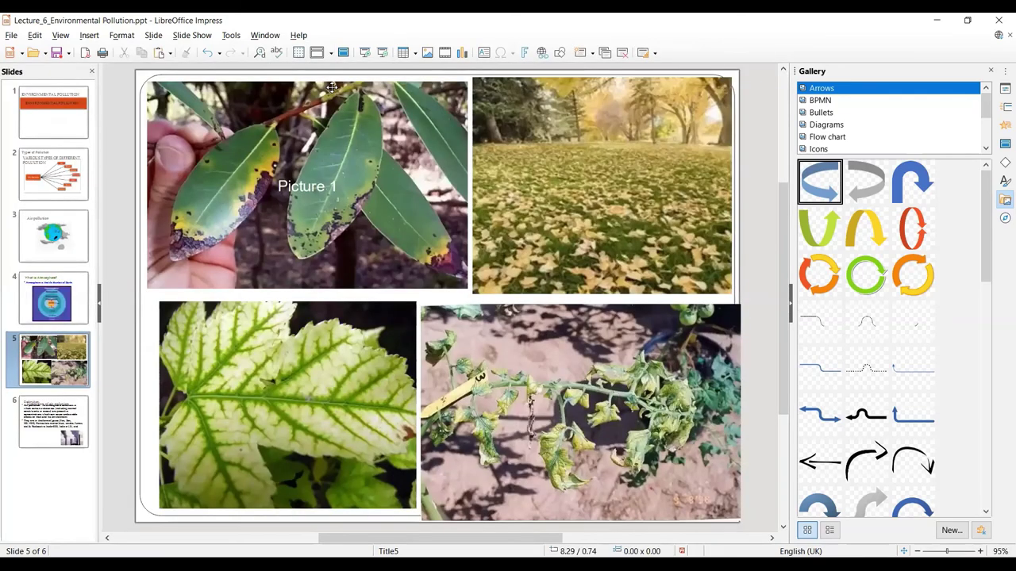
{"action": "left_click", "coordinate": [41, 120]}
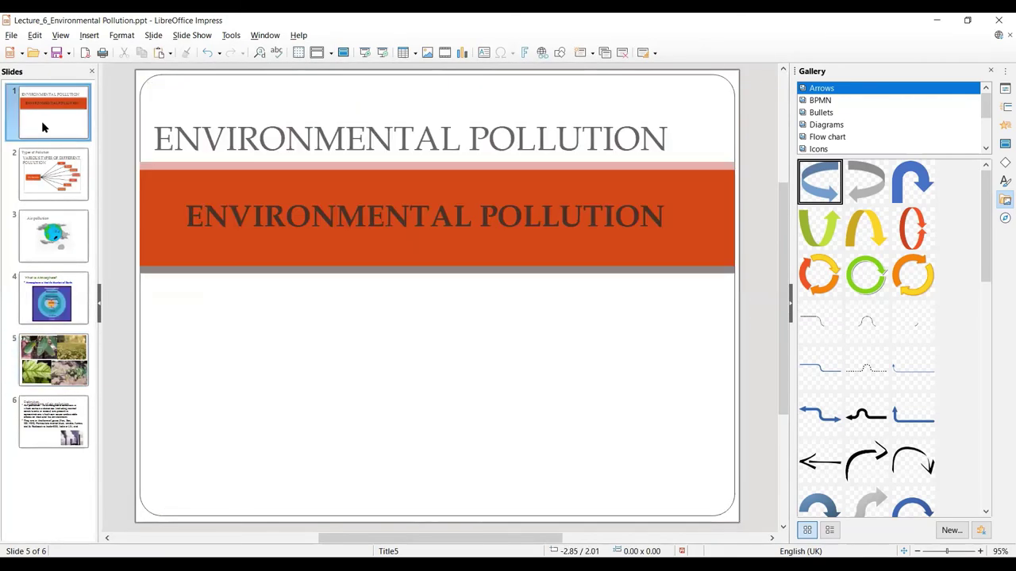
{"action": "left_click", "coordinate": [64, 175]}
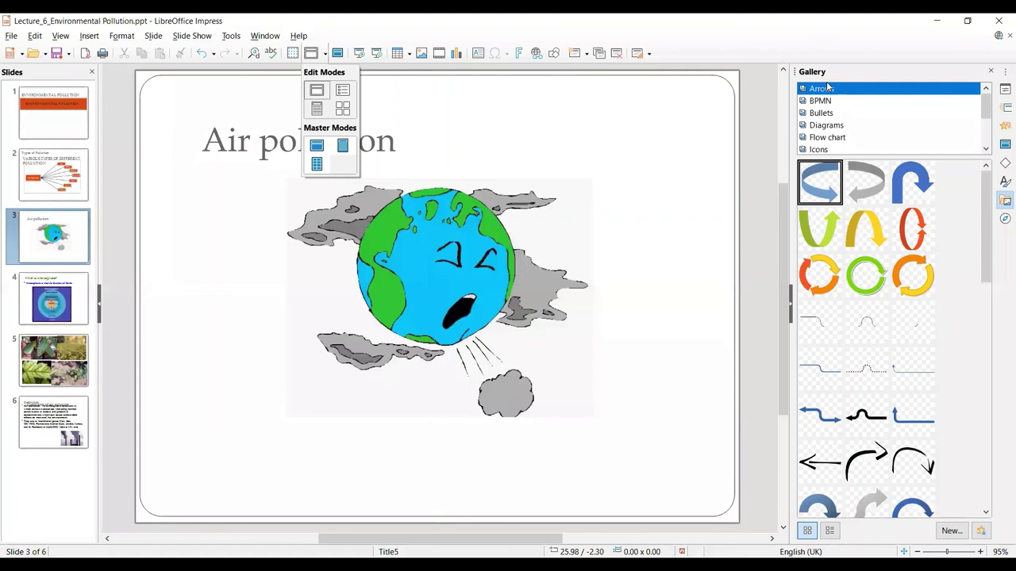